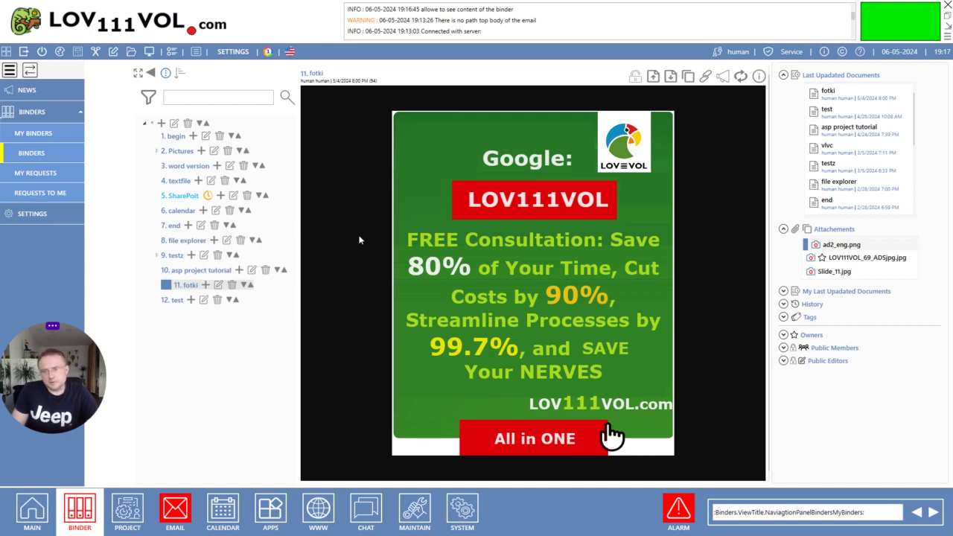
- View the binder attachment LOV111VOL_69_ADSjpg.jpg enlarged and read through its installation instructions
left_click(834, 260)
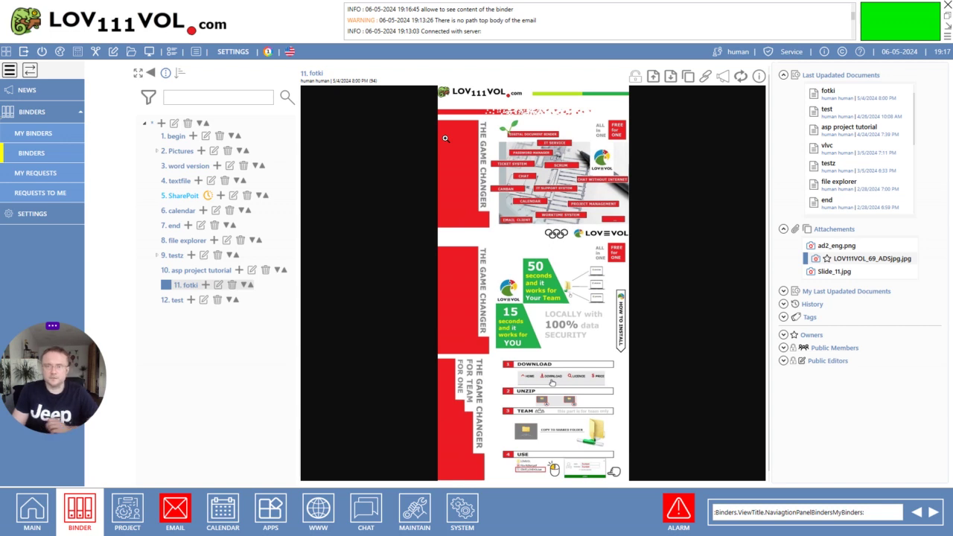
left_click(445, 138)
left_click(444, 155)
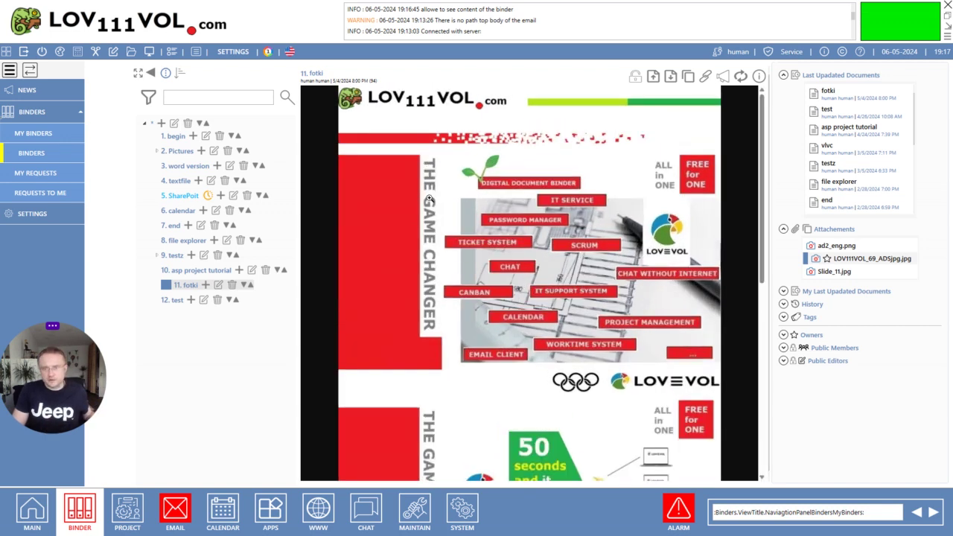
scroll(430, 237, "down", 3)
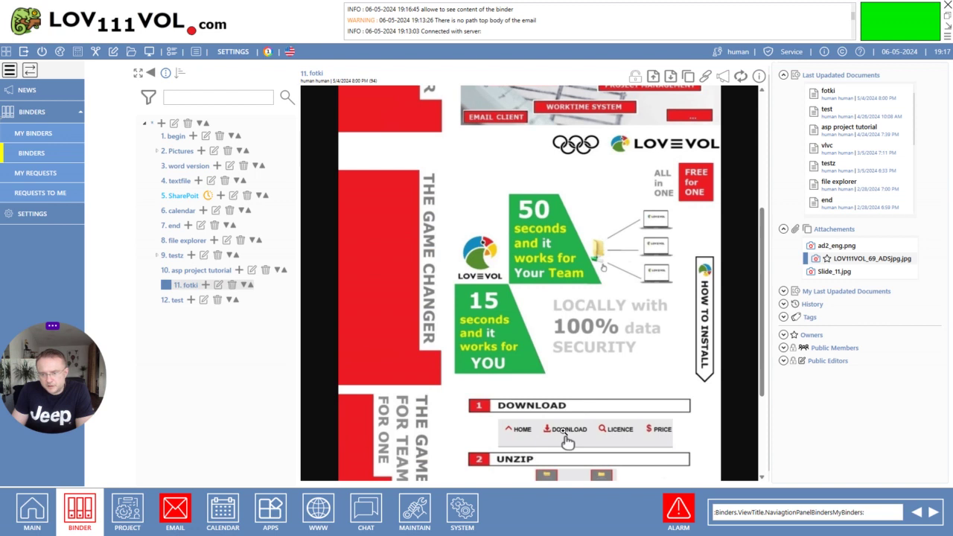
scroll(564, 432, "down", 1)
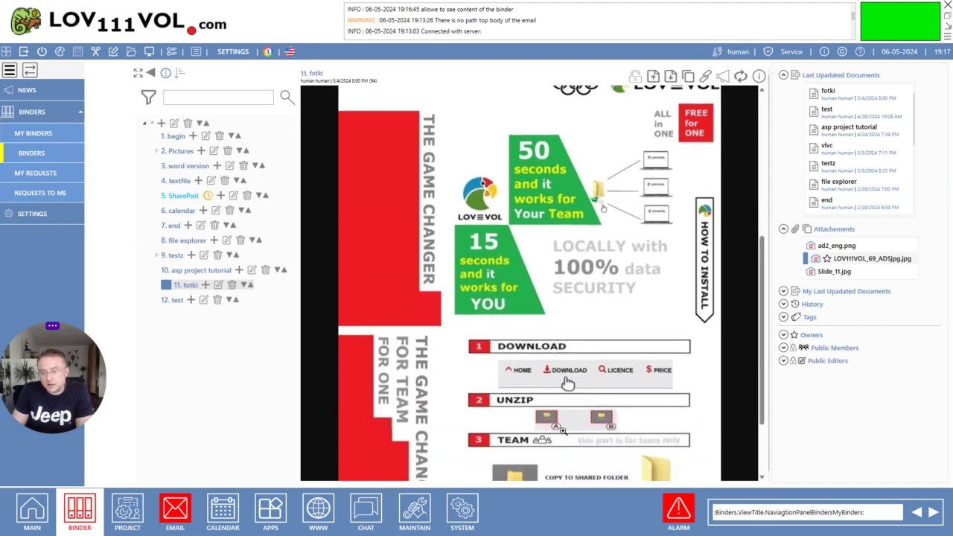
scroll(561, 423, "down", 2)
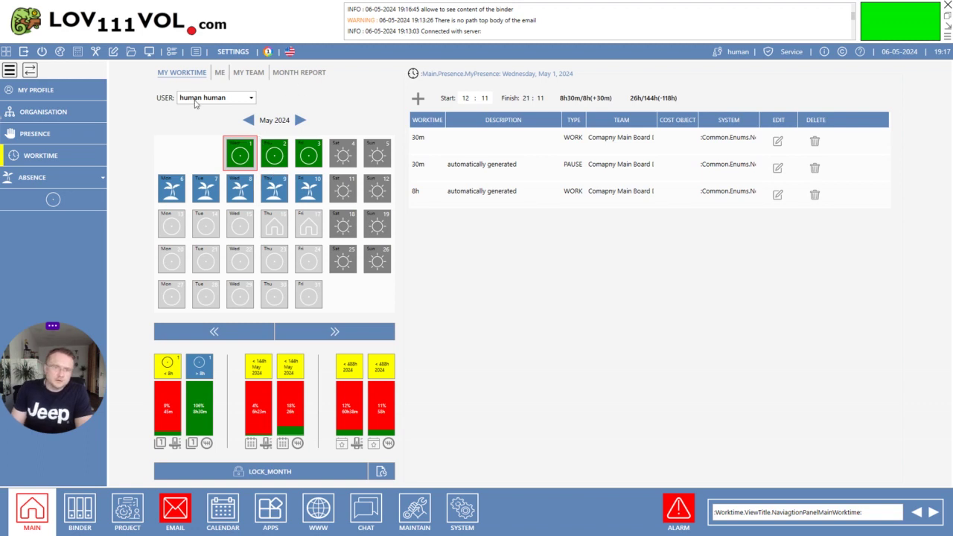
- Review the selectable users in the worktime view and the 2024 absence year view
left_click(242, 99)
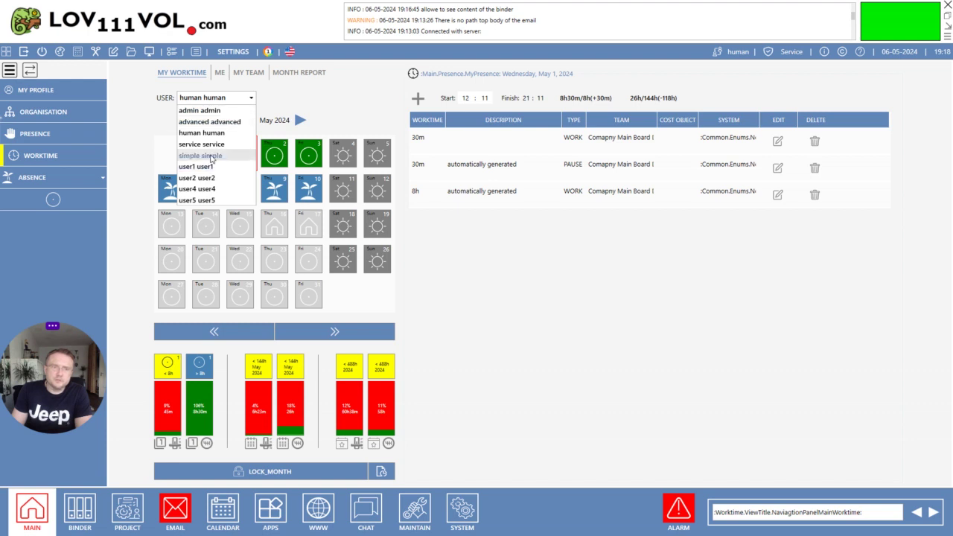
left_click(311, 96)
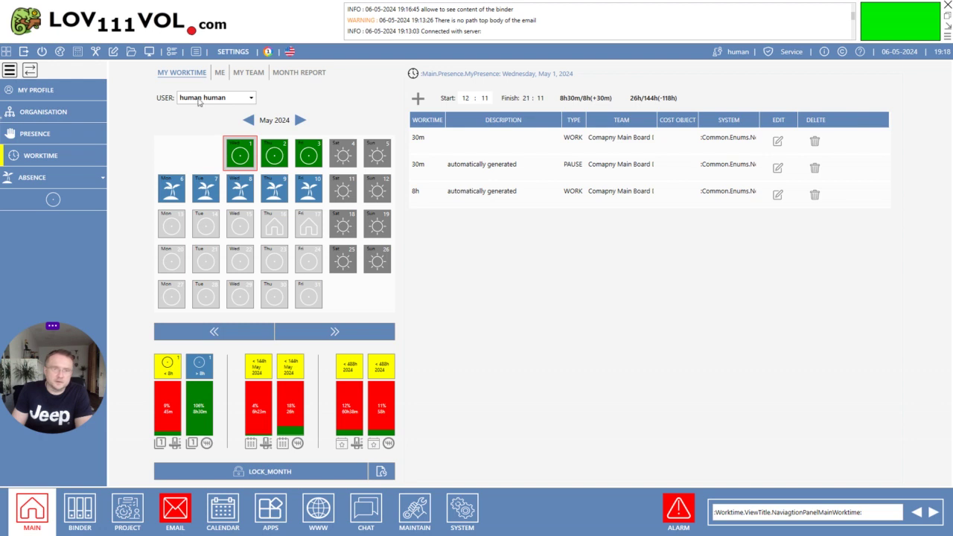
left_click(103, 178)
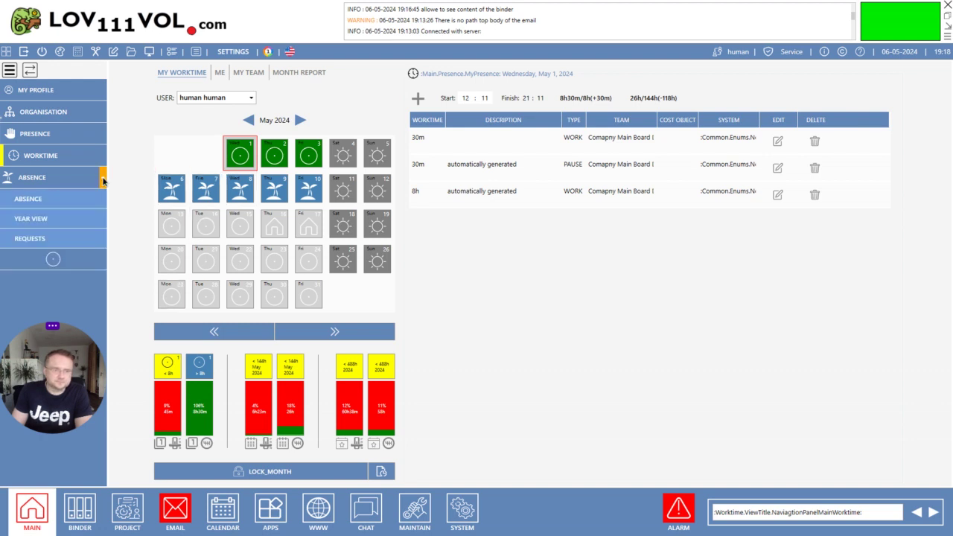
left_click(47, 198)
left_click(232, 111)
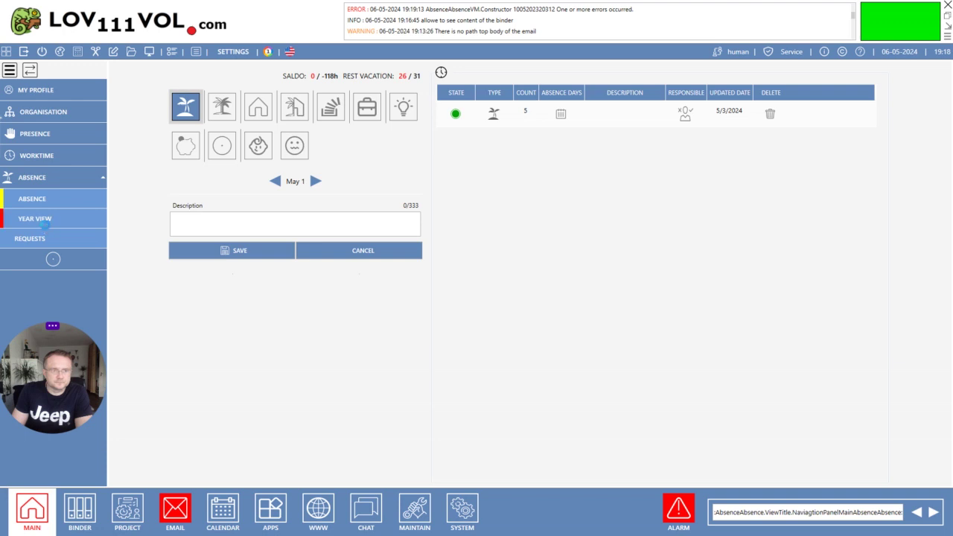
left_click(44, 221)
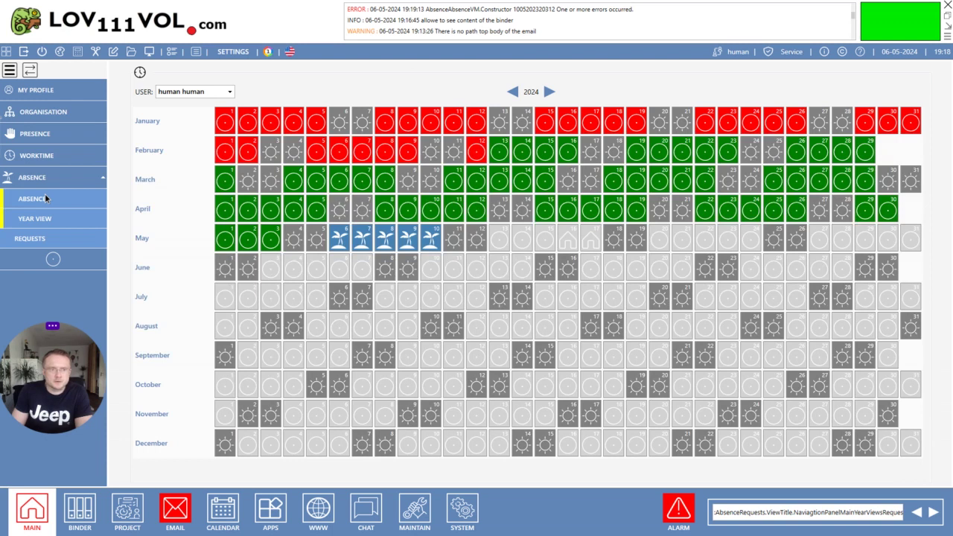
- Book vacation for May 20 to 22, 2024 in the absence calendar and save it with direct confirmation
left_click(45, 198)
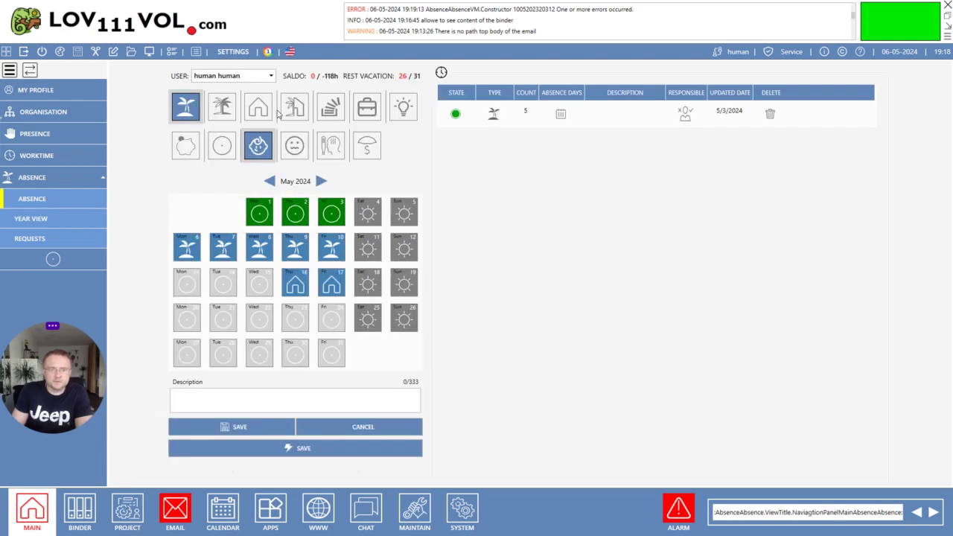
left_click(261, 108)
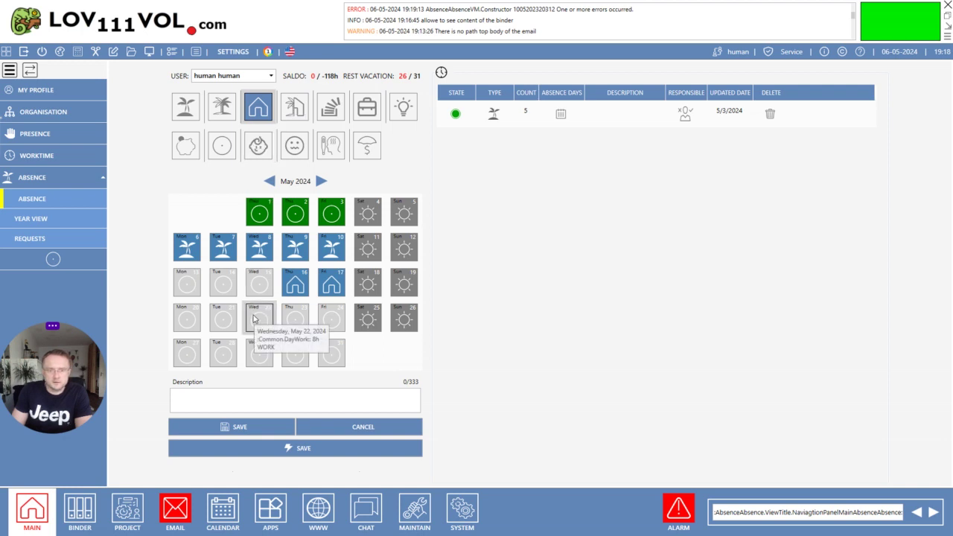
left_click(231, 116)
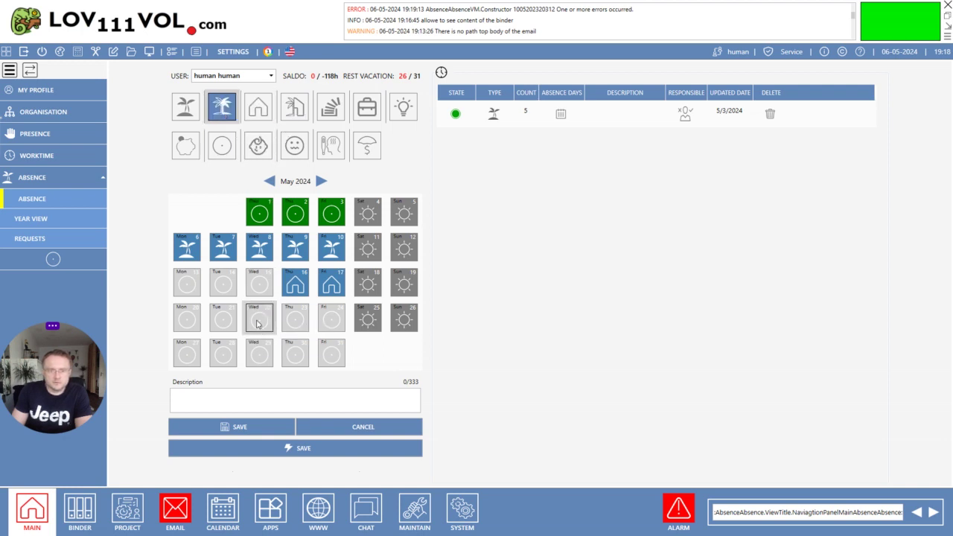
left_click(192, 119)
left_click_drag(249, 328, 186, 320)
left_click(310, 449)
left_click(417, 300)
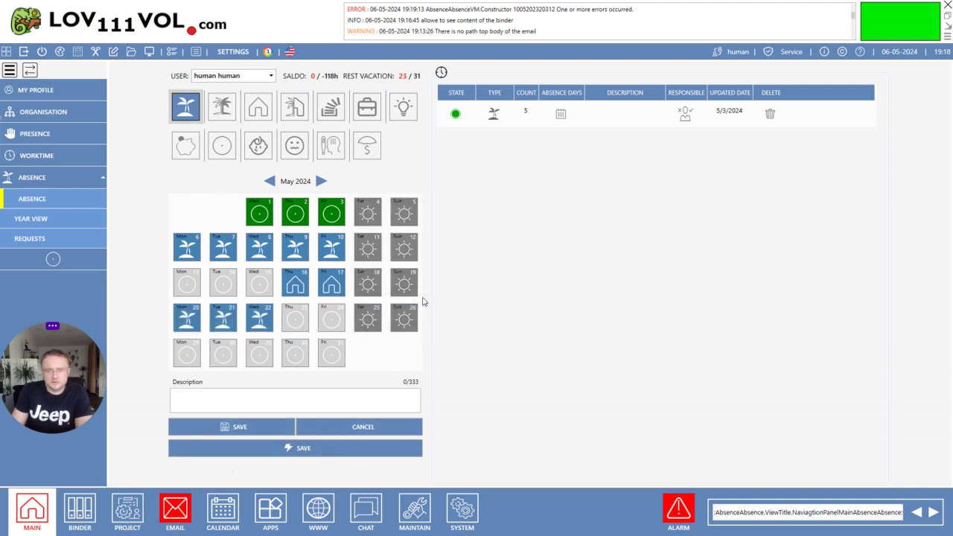
- Log out of the current account and log in as the simple user with the account password
left_click(727, 56)
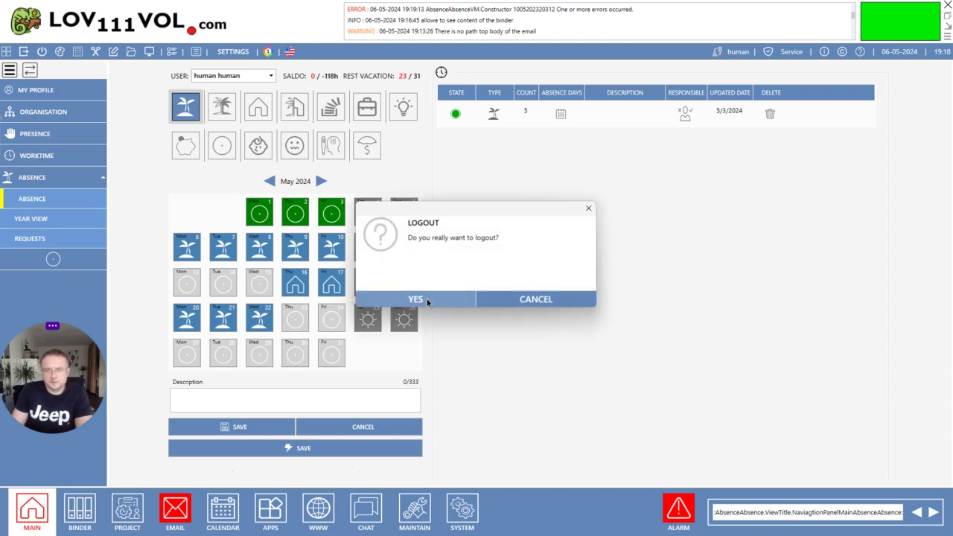
left_click(427, 298)
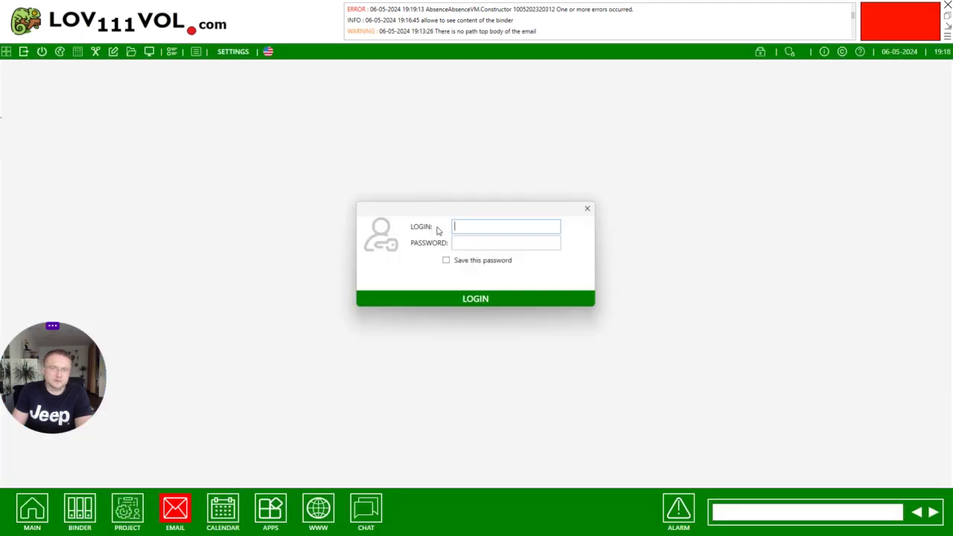
left_click(491, 240)
type("*")
left_click(491, 295)
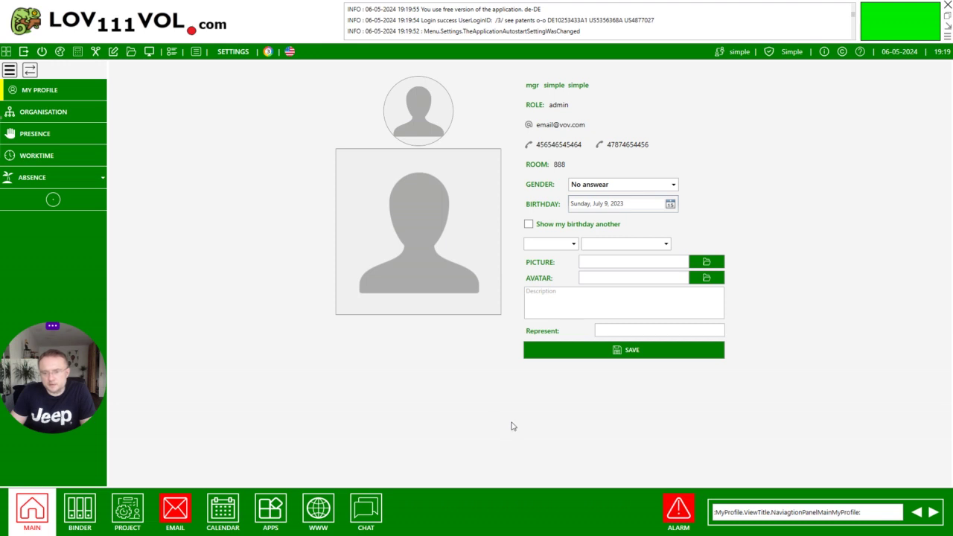
left_click(674, 513)
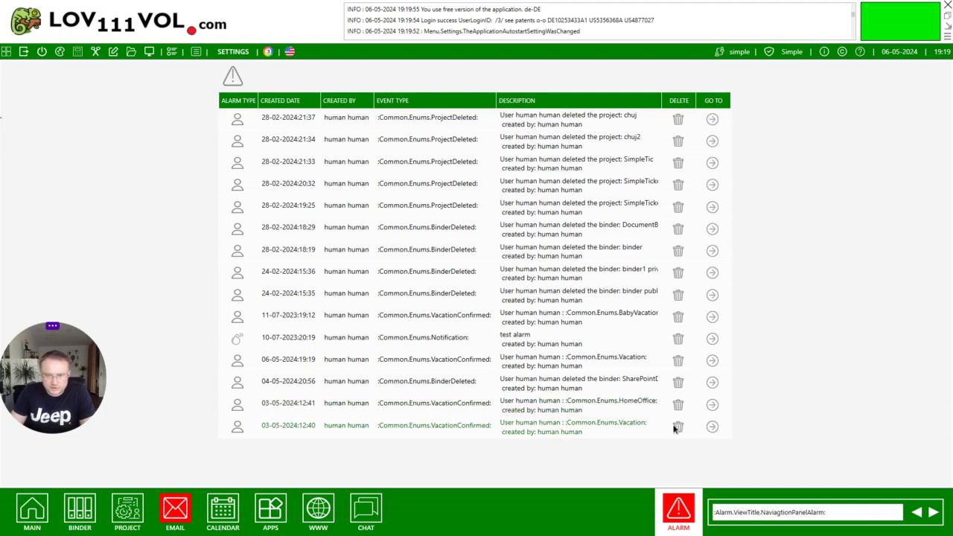
left_click(714, 426)
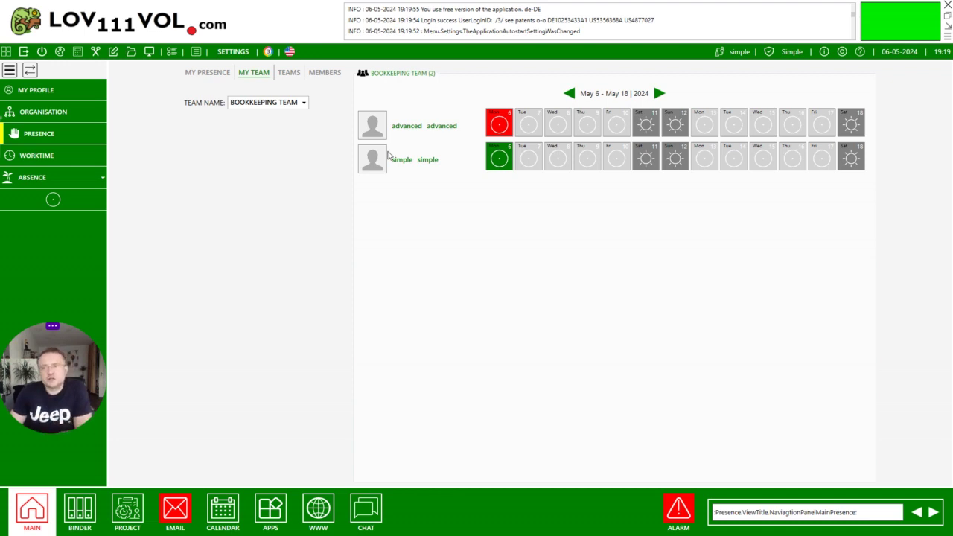
- Show the team presence calendar for the Comapny Main Board Department
left_click(285, 105)
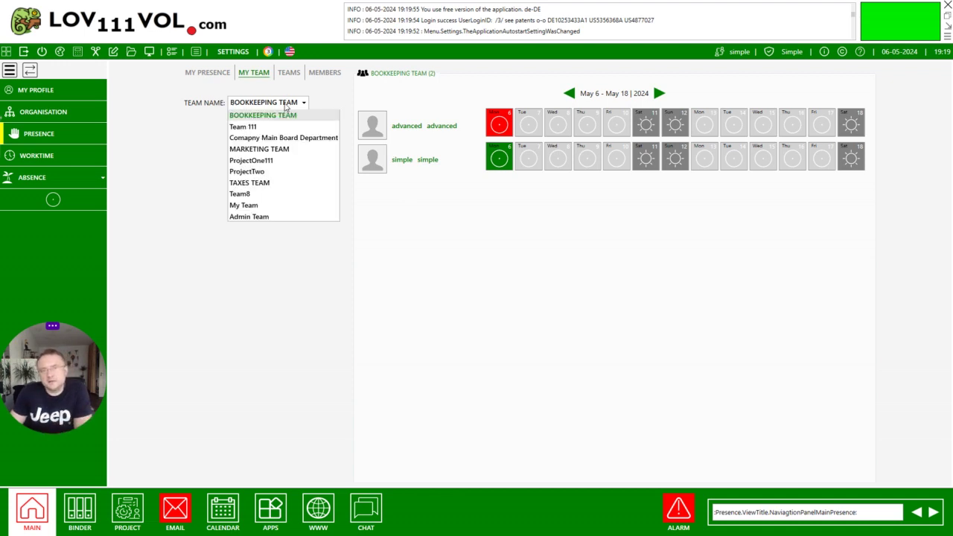
left_click(333, 91)
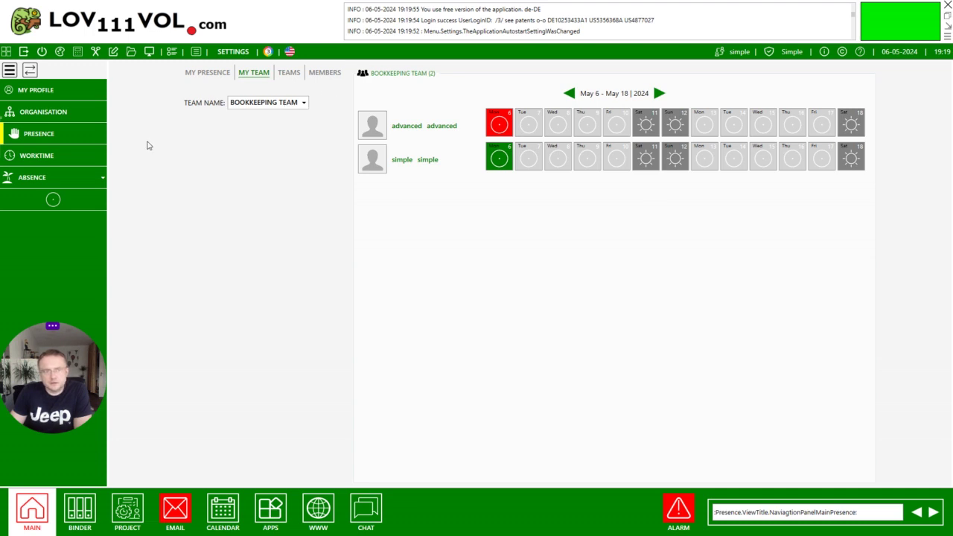
left_click(103, 178)
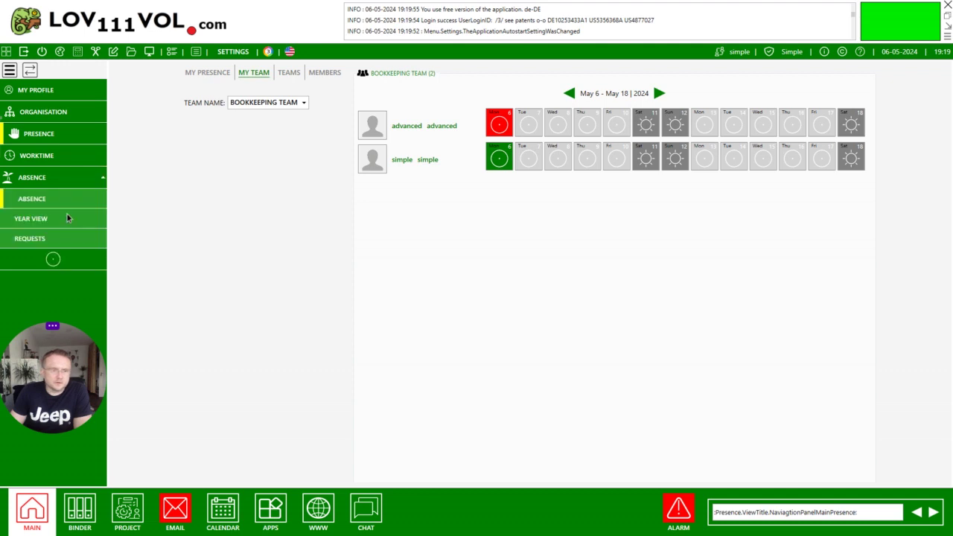
left_click(277, 106)
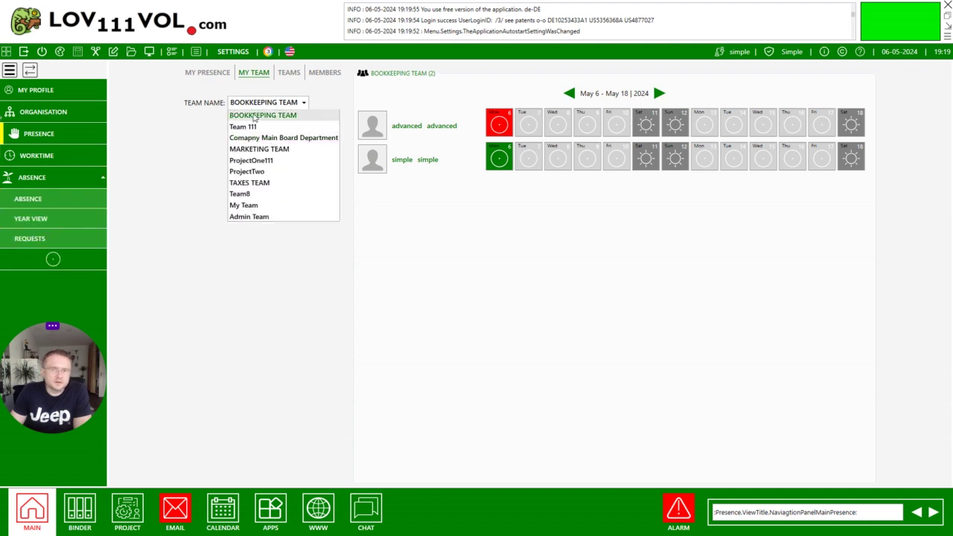
left_click(256, 117)
left_click(263, 106)
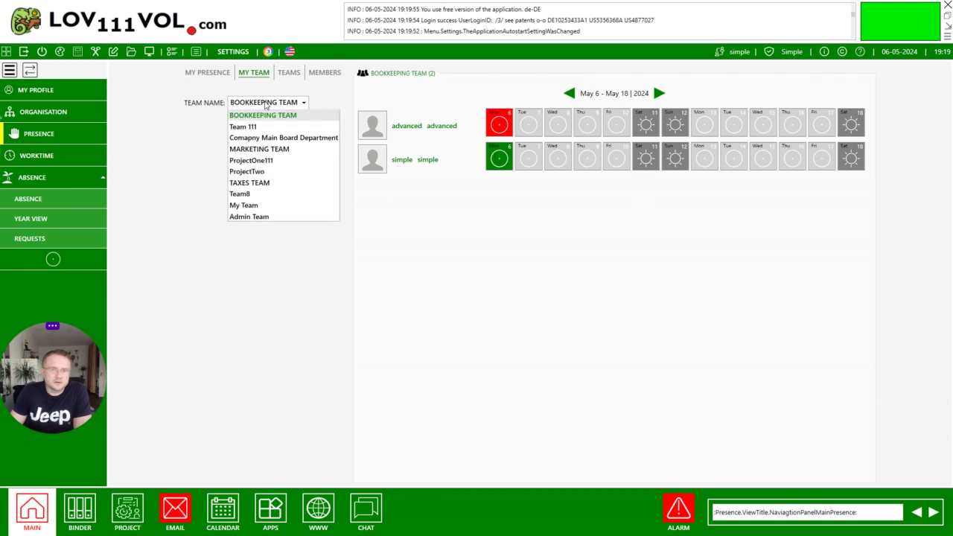
left_click(264, 140)
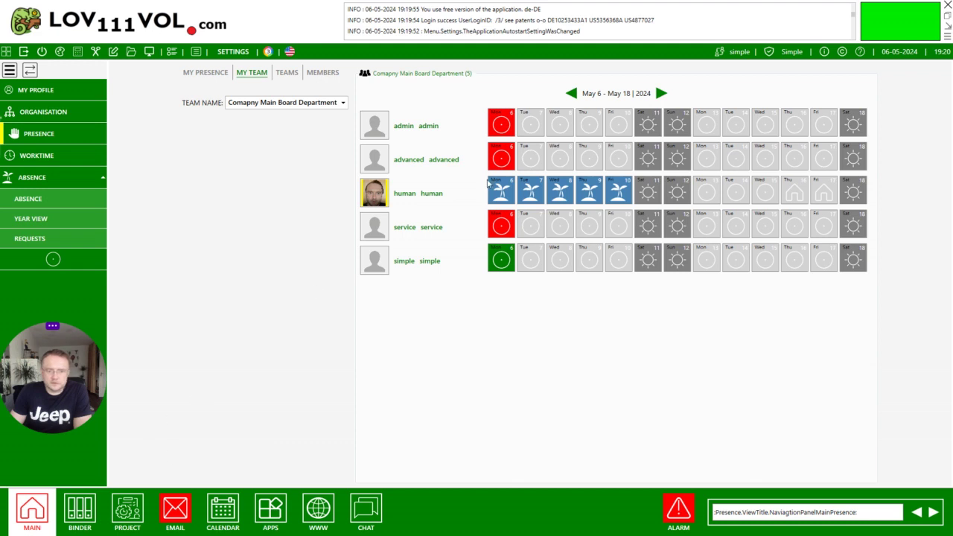
- Log out of the simple account and log in as human with the account password
left_click(740, 54)
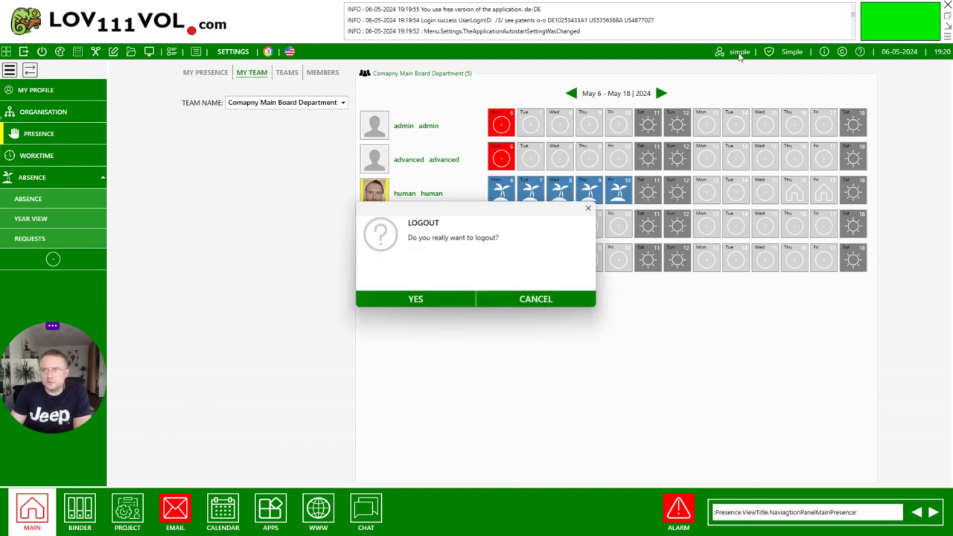
left_click(433, 303)
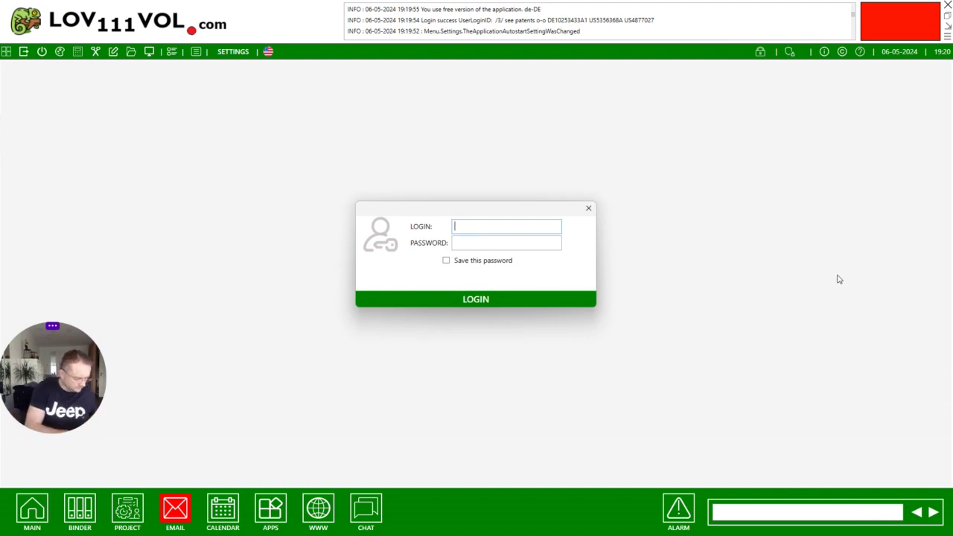
type("human")
key("Tab")
type("***")
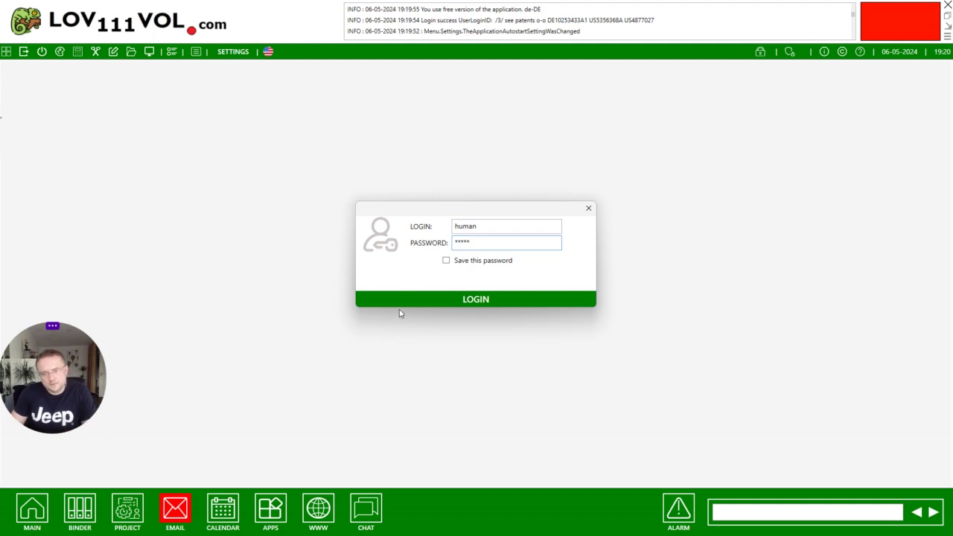
left_click(555, 300)
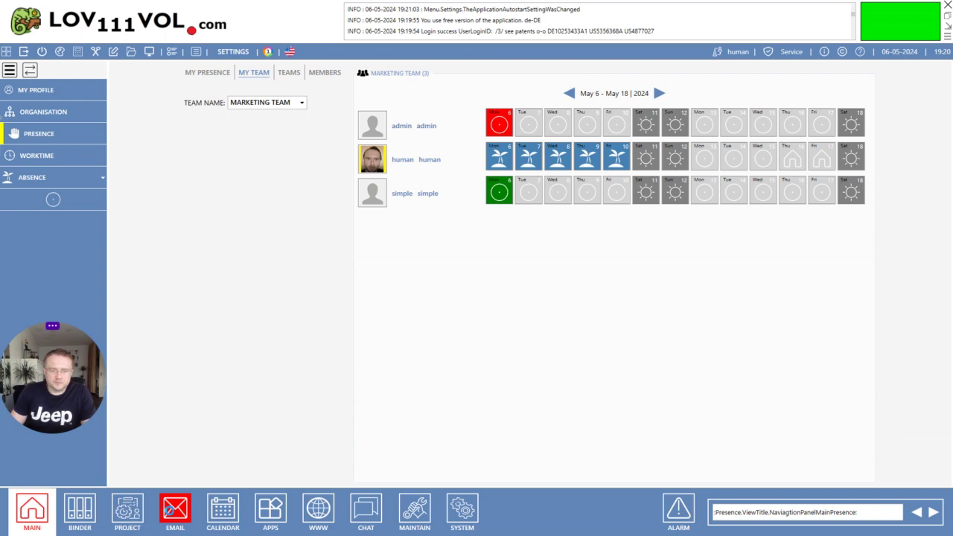
- Filter the mailbox to show only emails with attachments
left_click(170, 514)
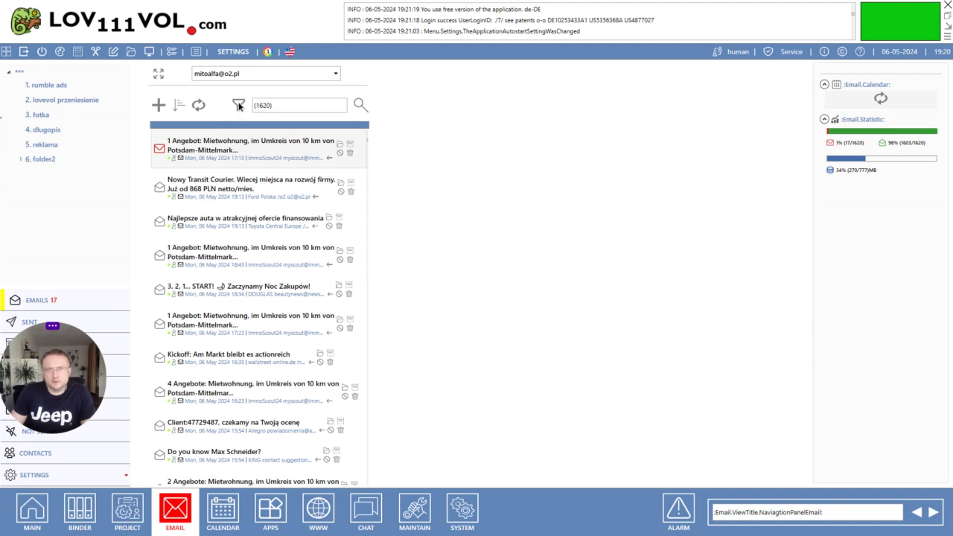
left_click(238, 106)
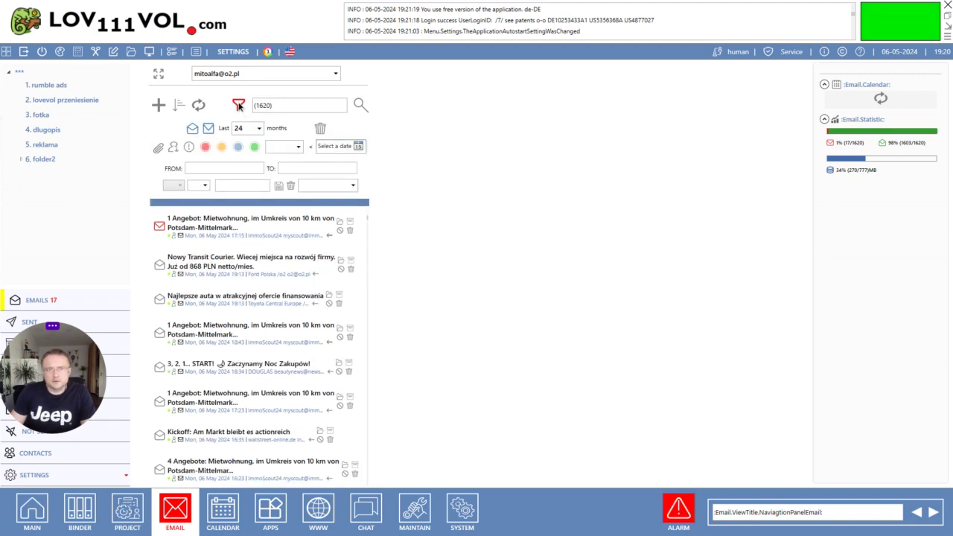
left_click(158, 149)
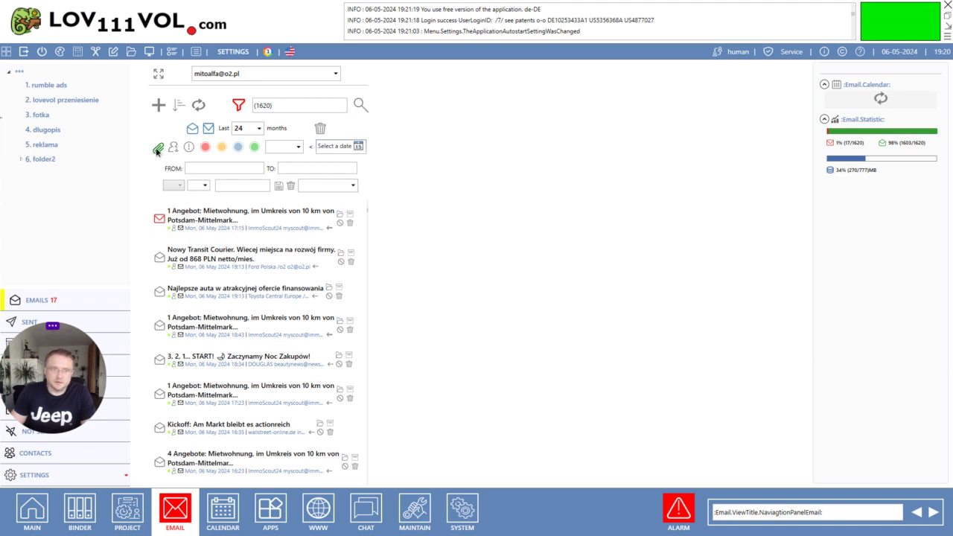
left_click(360, 105)
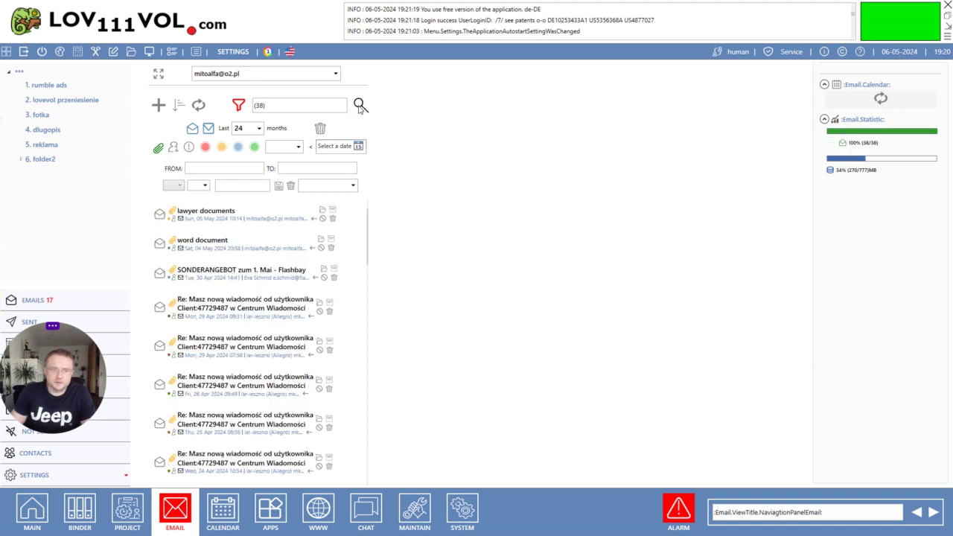
- View the emails "lawyer documents", "word document" and "SONDERANGEBOT zum 1. Mai - Flashbay"
left_click(211, 216)
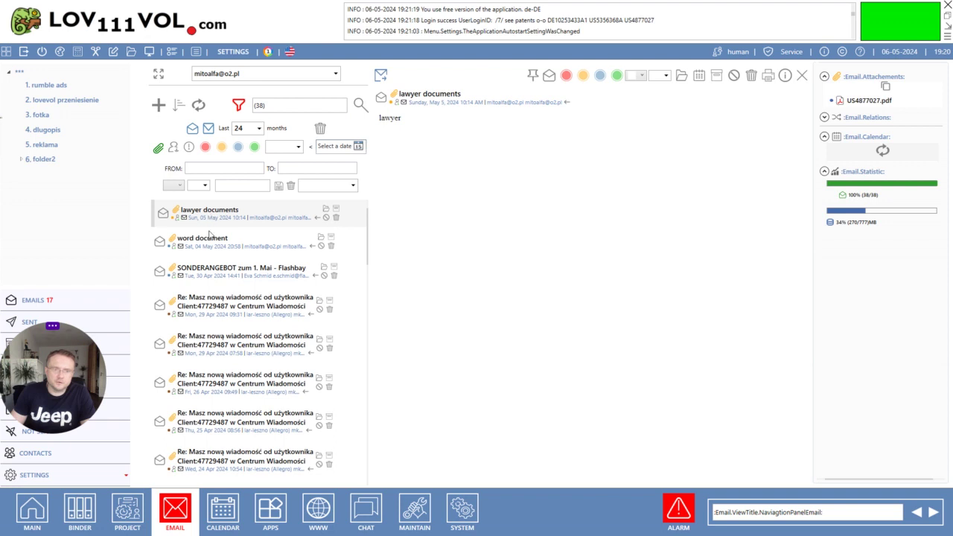
left_click(212, 242)
left_click(213, 214)
left_click(213, 241)
left_click(213, 273)
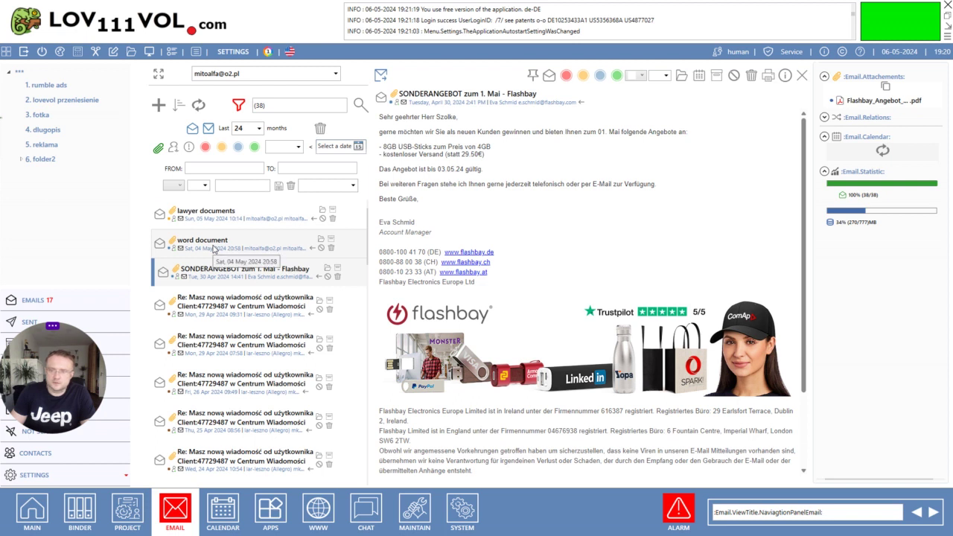
- Open the attachment US4877027.pdf from the "lawyer documents" email and copy it
left_click(213, 249)
left_click(214, 220)
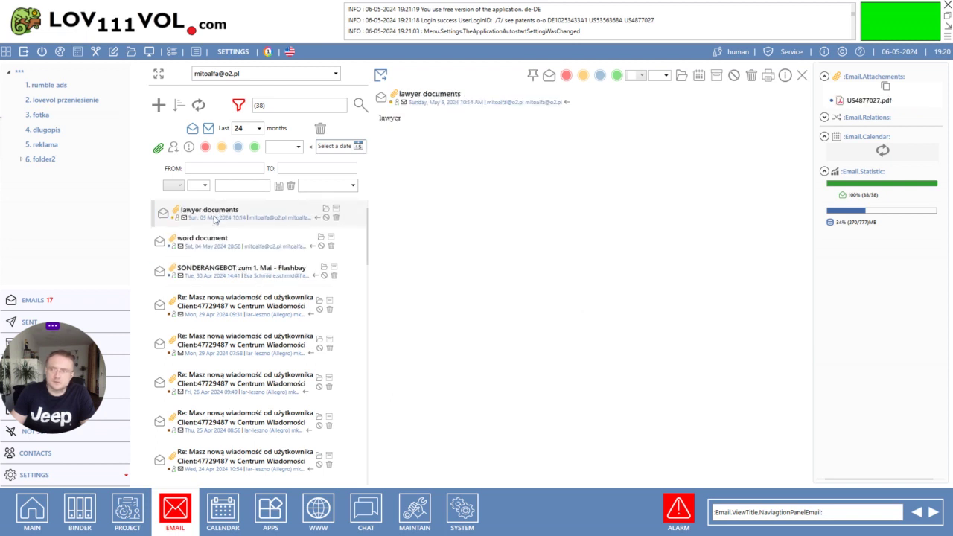
left_click(879, 104)
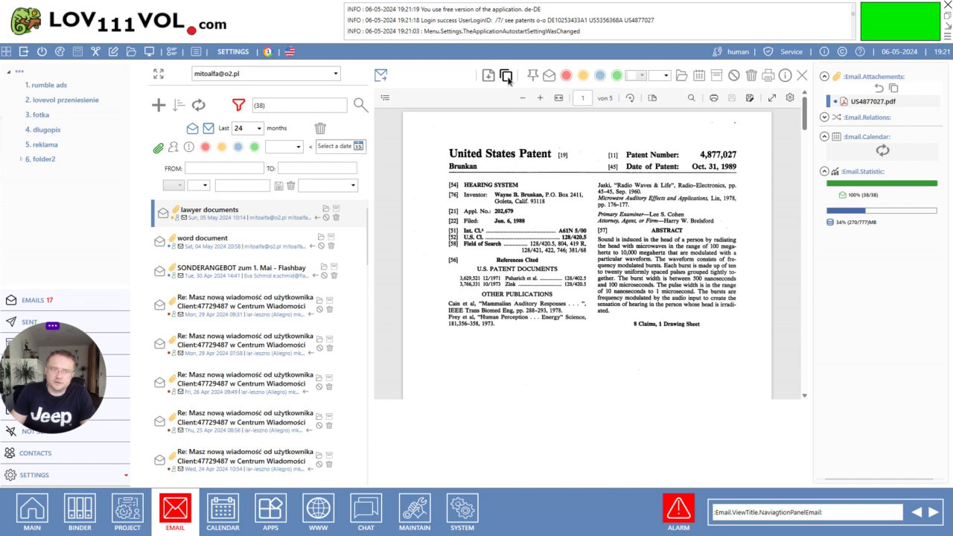
- Add a new top-level entry named "document" with bold font to DocumentBinderOne in My Binders
left_click(72, 514)
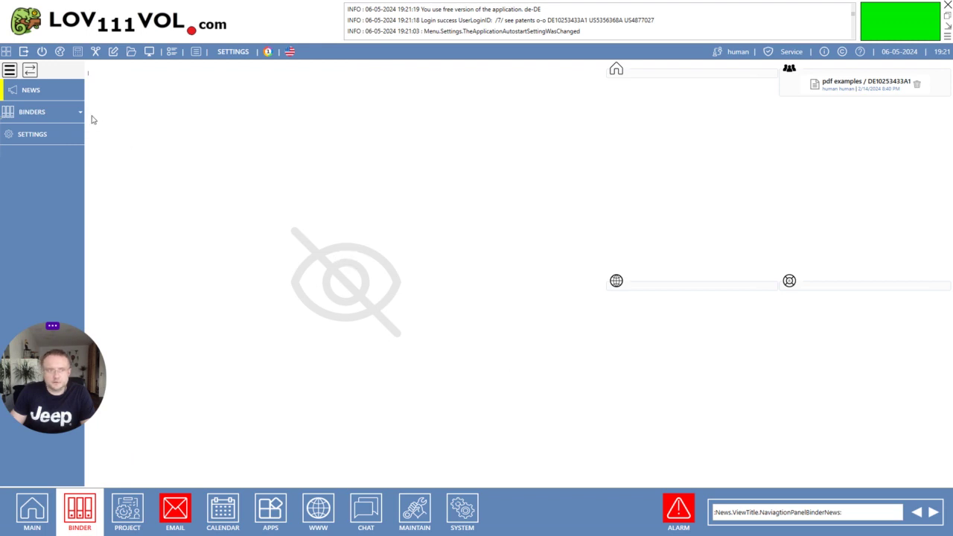
left_click(80, 112)
left_click(56, 132)
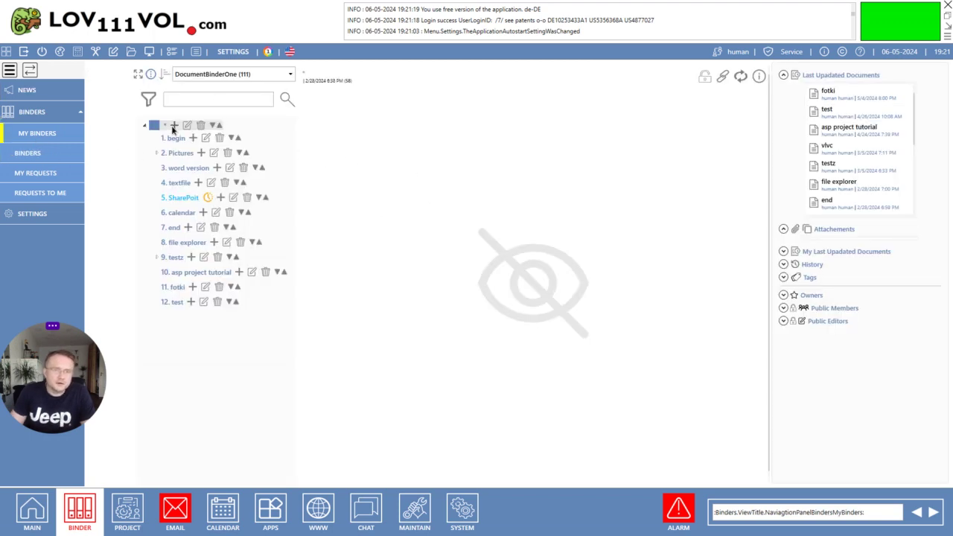
left_click(174, 126)
left_click(397, 93)
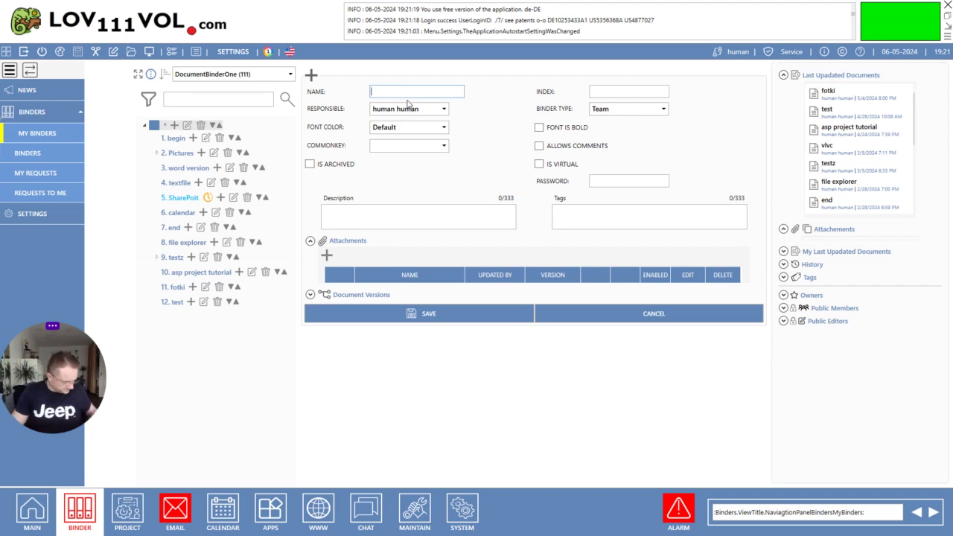
type("document")
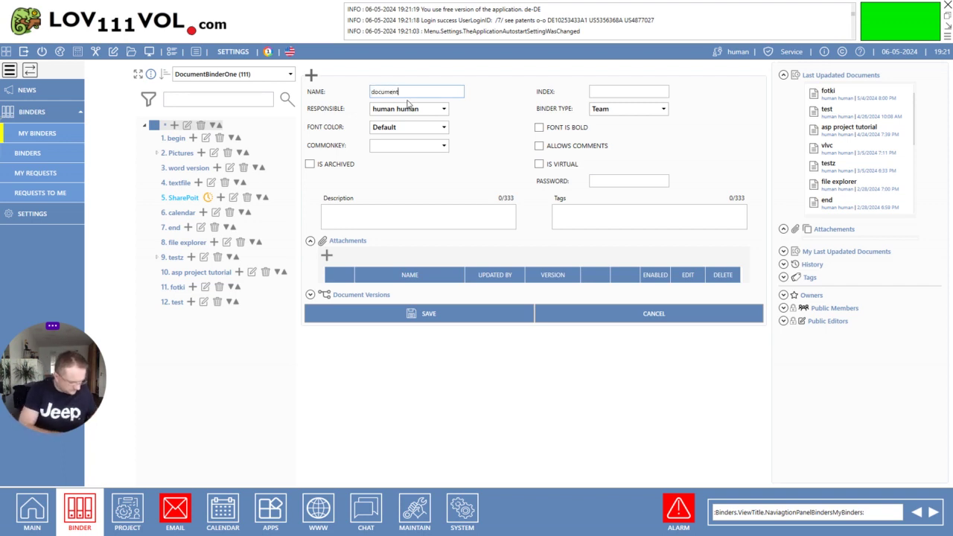
- Paste the copied PDF as an attachment of the new binder entry and save it marked as the main document
left_click(326, 256)
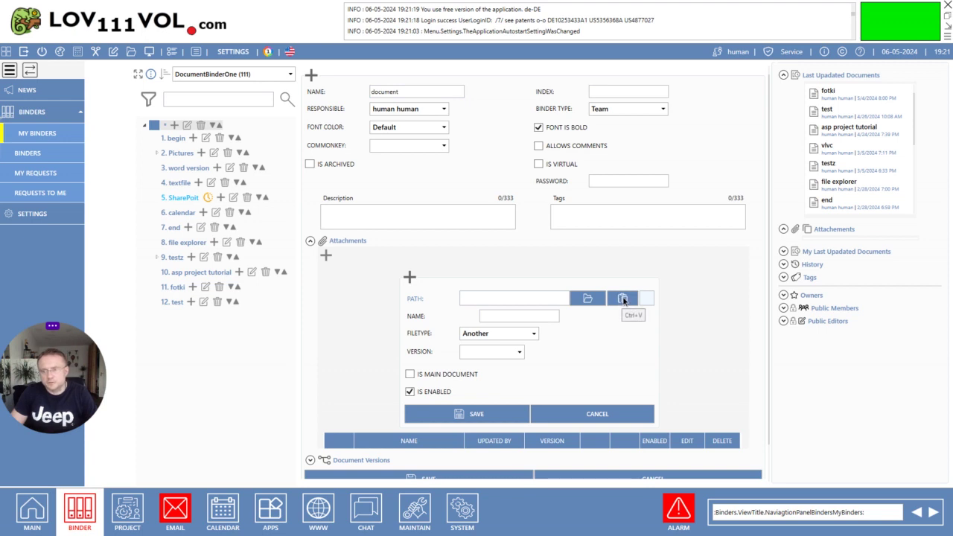
left_click(624, 299)
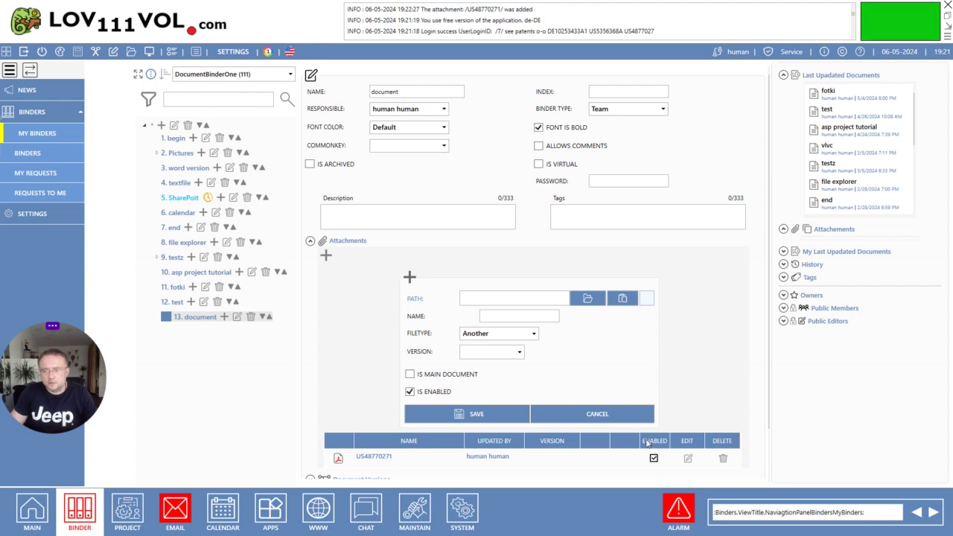
left_click(689, 459)
left_click(409, 374)
left_click(435, 419)
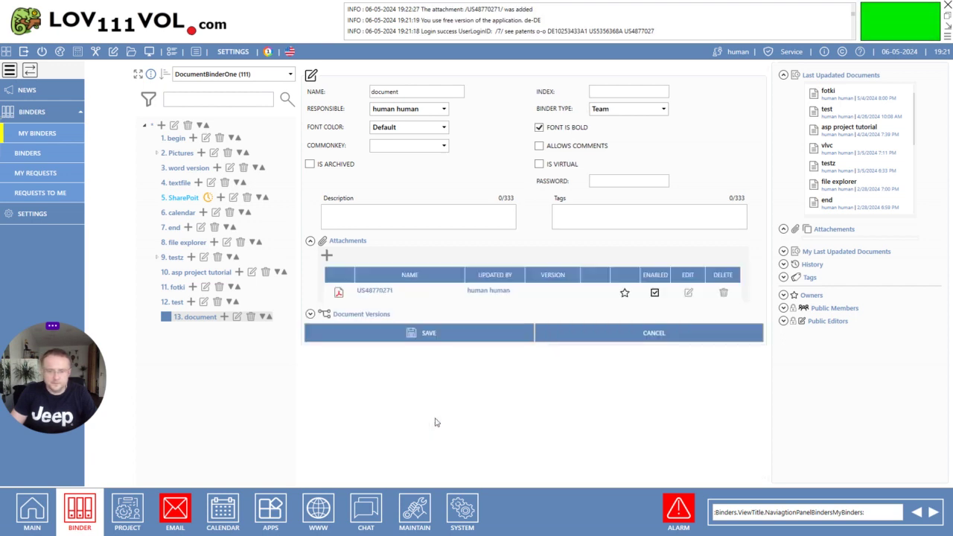